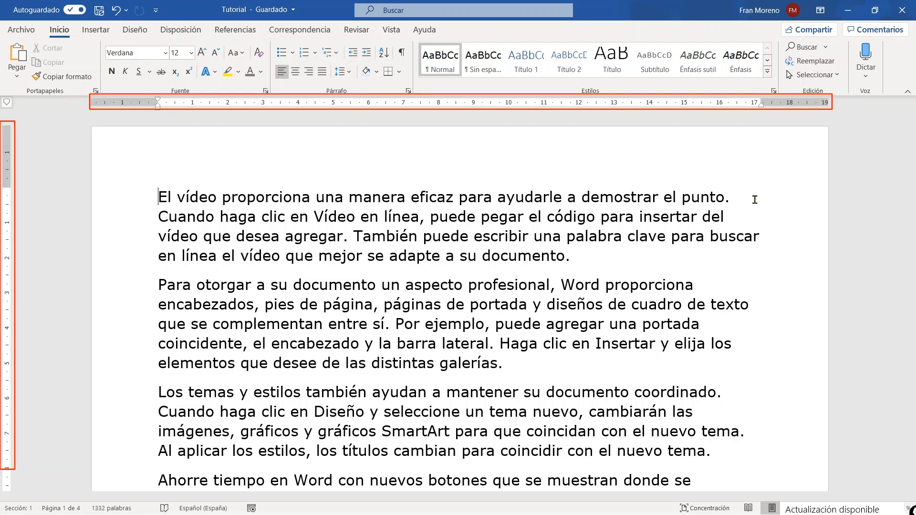
Switch the document rulers off and back on.
{"action": "left_click", "coordinate": [391, 30]}
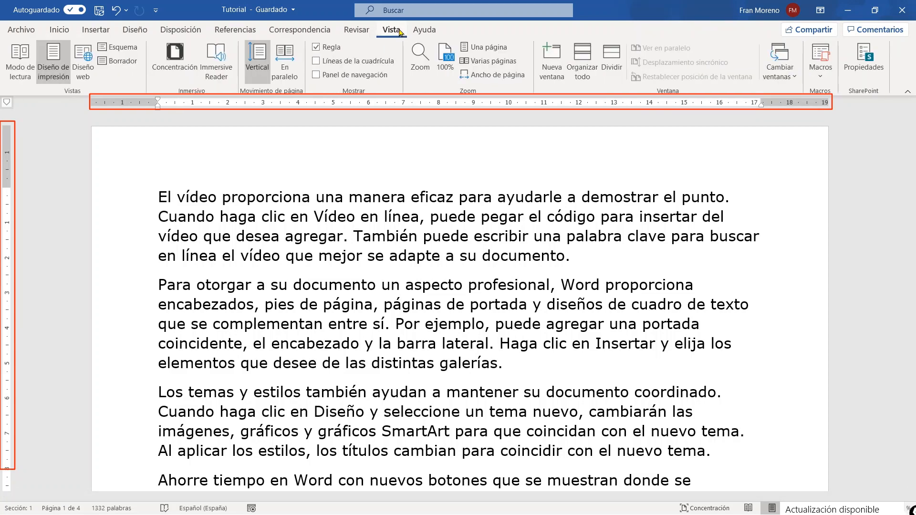
{"action": "left_click", "coordinate": [316, 46]}
{"action": "left_click", "coordinate": [316, 46]}
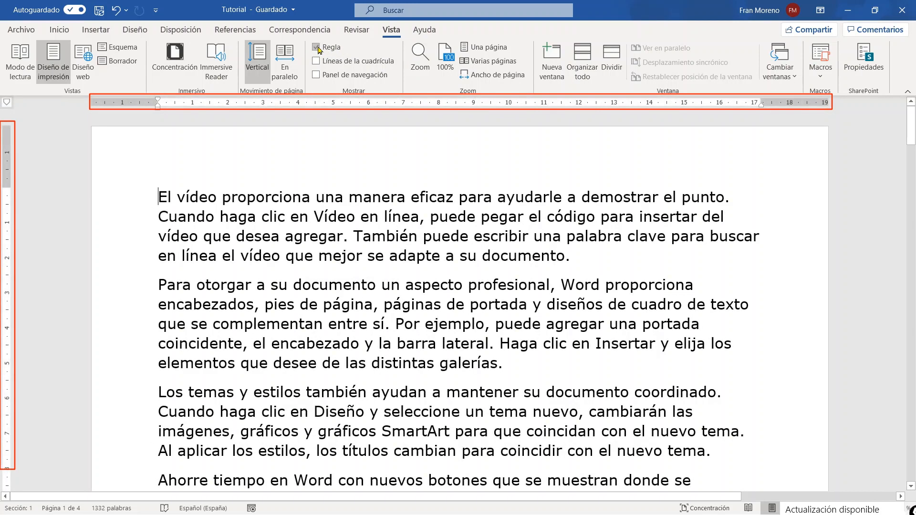
{"action": "left_click", "coordinate": [317, 47]}
{"action": "left_click", "coordinate": [316, 47]}
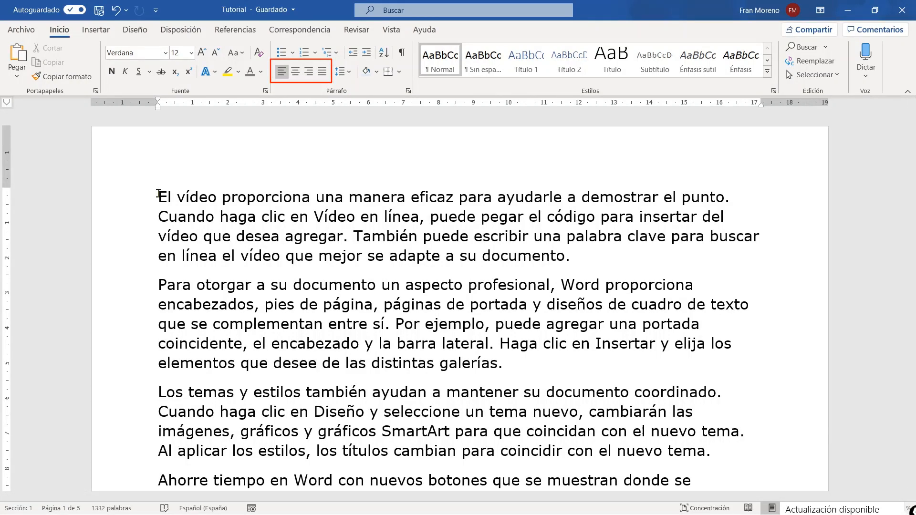
Check the alignment of the document's text against the left indent marker on the horizontal ruler.
{"action": "triple_click", "coordinate": [114, 227]}
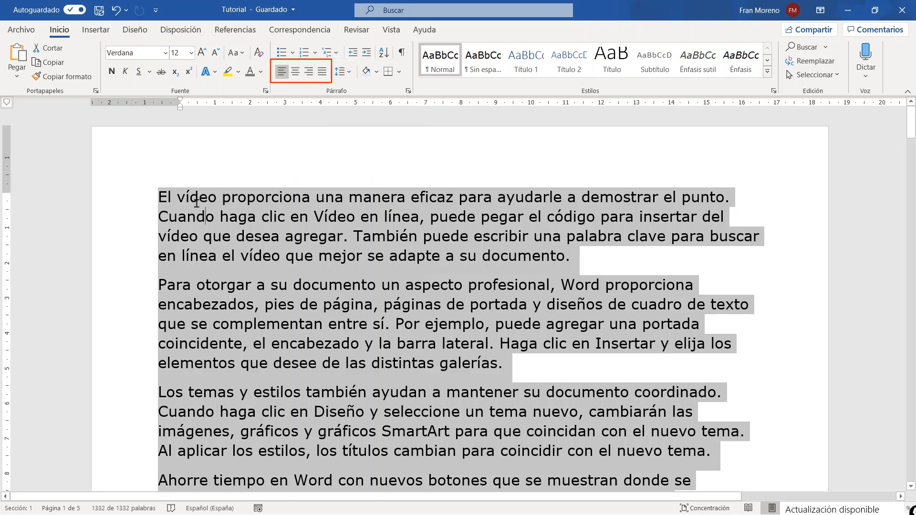
{"action": "left_click", "coordinate": [206, 217]}
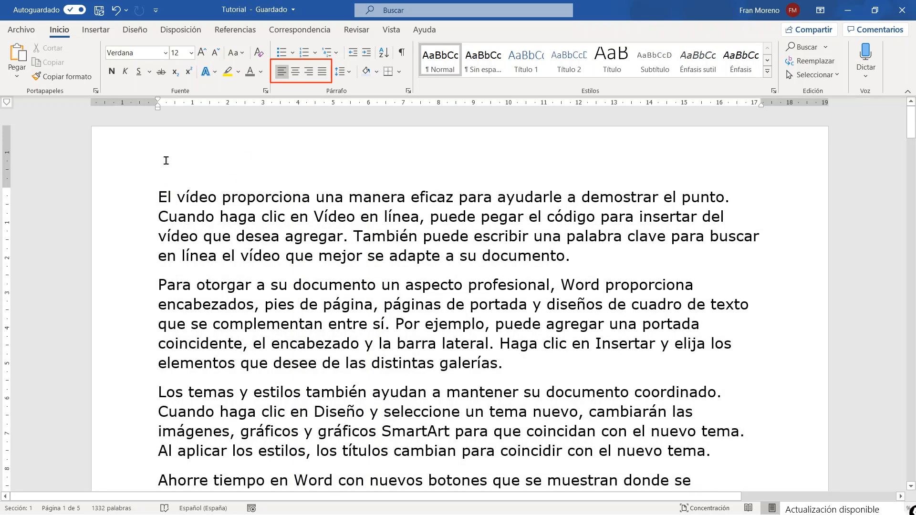
{"action": "left_click", "coordinate": [156, 102]}
{"action": "left_click", "coordinate": [157, 103]}
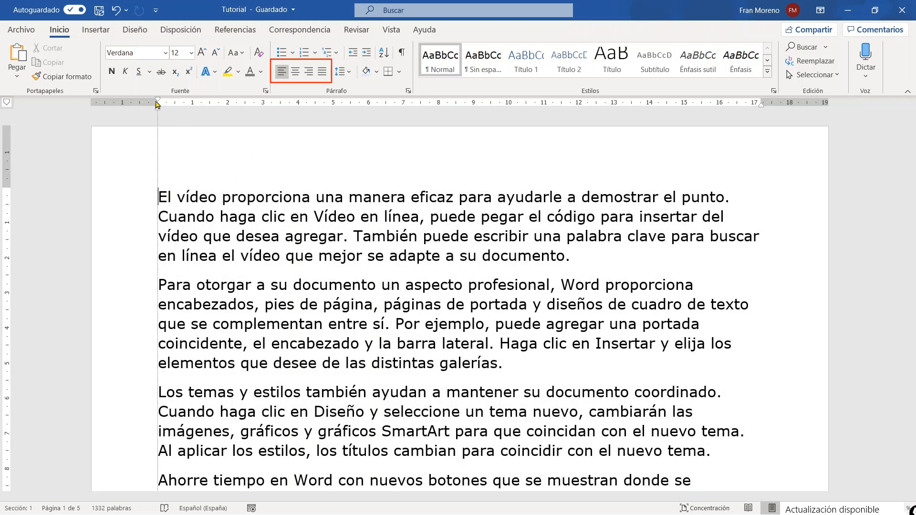
{"action": "left_click", "coordinate": [157, 103]}
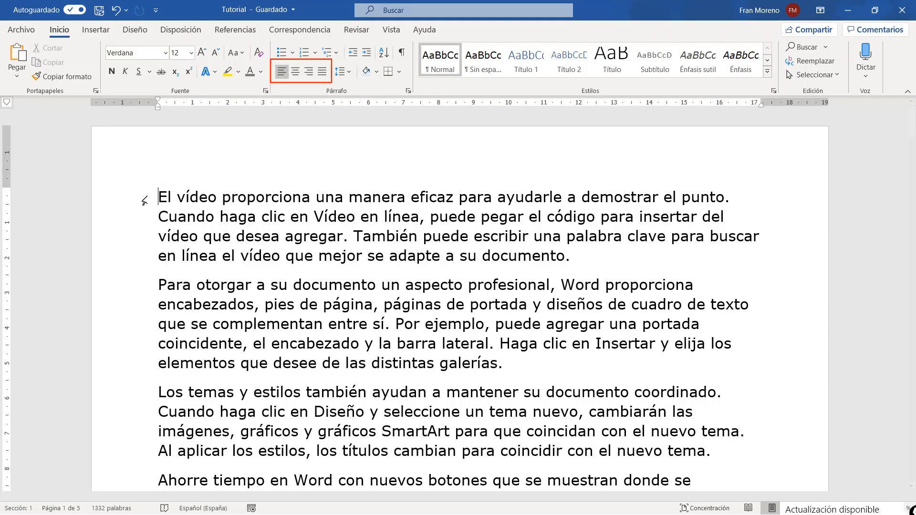
Centre all the text in the document.
{"action": "triple_click", "coordinate": [133, 210]}
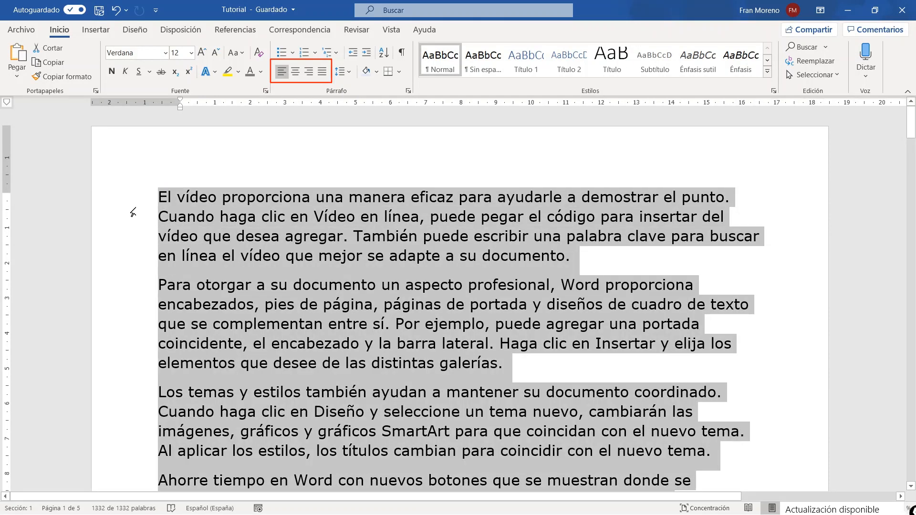
{"action": "left_click", "coordinate": [295, 72]}
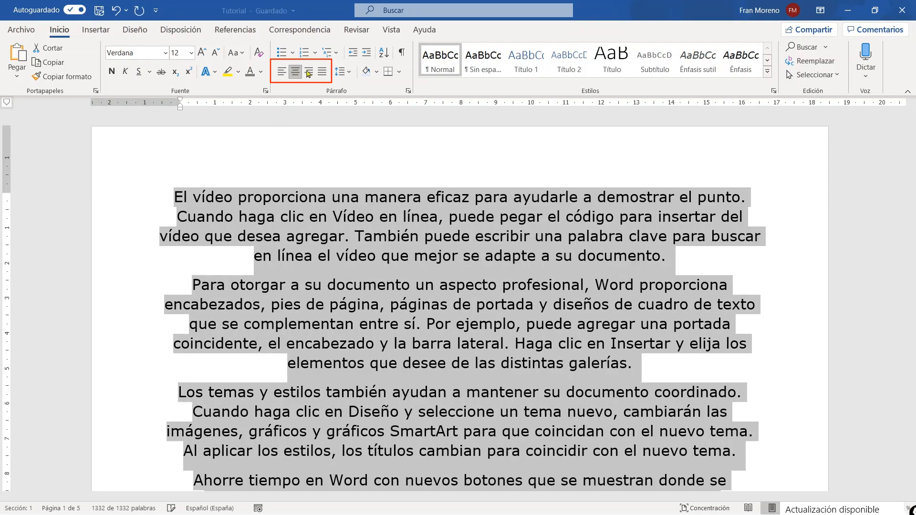
{"action": "left_click", "coordinate": [172, 194]}
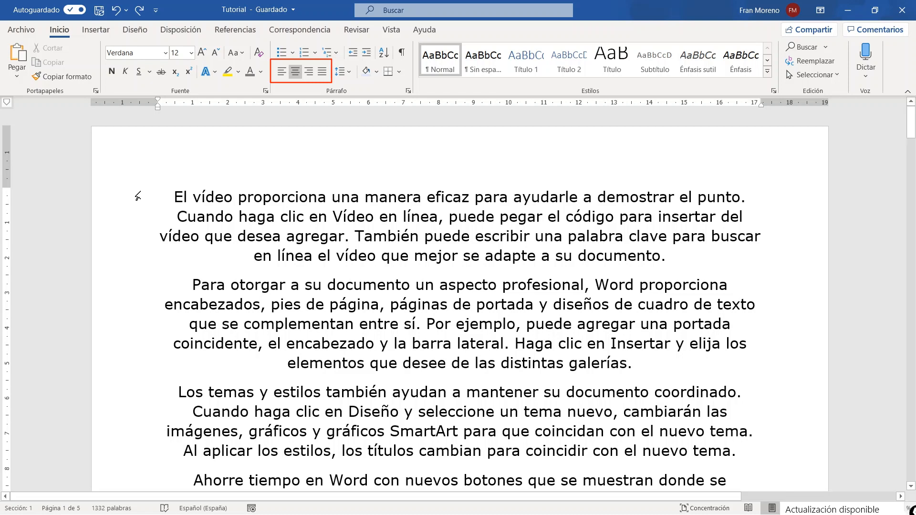
Align all the document's text to the right and check it against the right indent marker on the ruler.
{"action": "triple_click", "coordinate": [126, 203]}
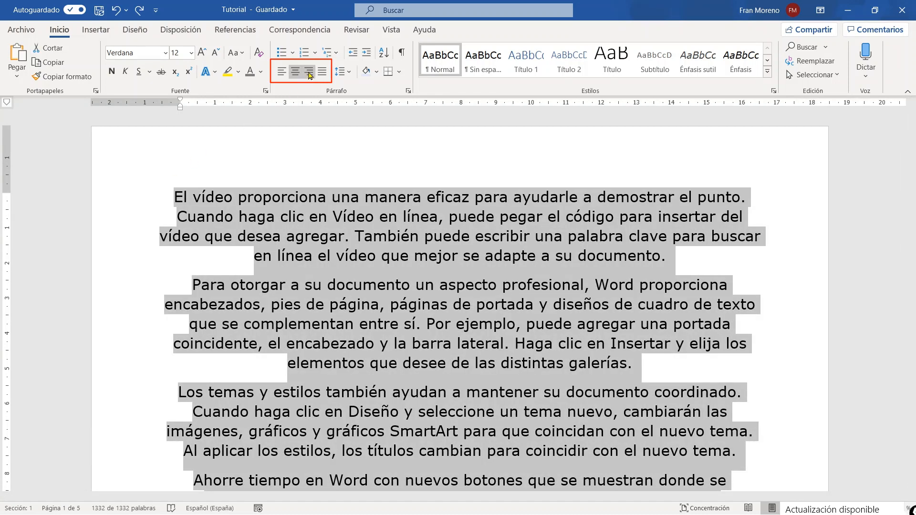
{"action": "left_click", "coordinate": [309, 72]}
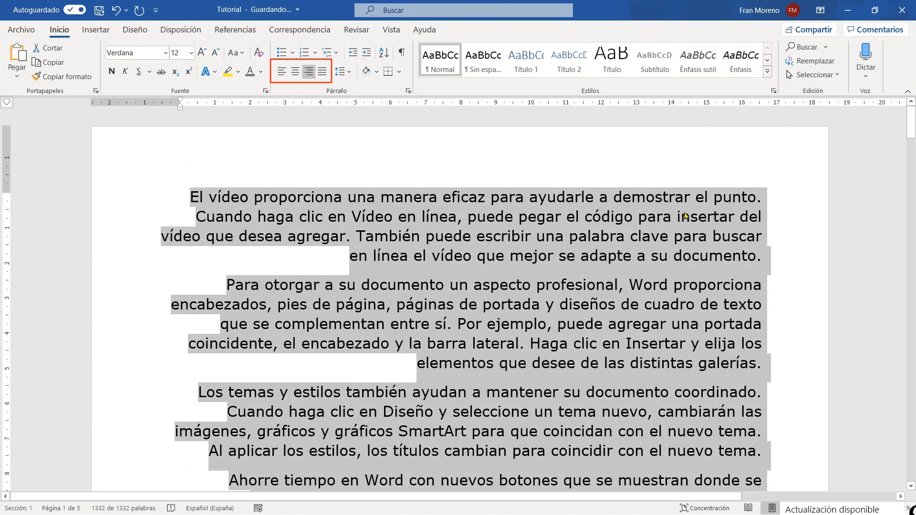
{"action": "left_click", "coordinate": [683, 217]}
{"action": "left_click", "coordinate": [766, 197]}
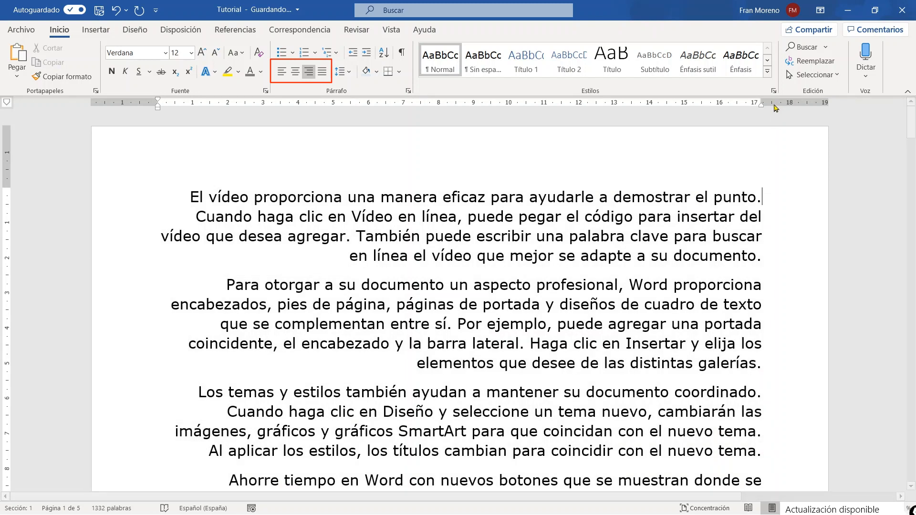
{"action": "left_click_drag", "start_coordinate": [766, 99], "coordinate": [766, 98]}
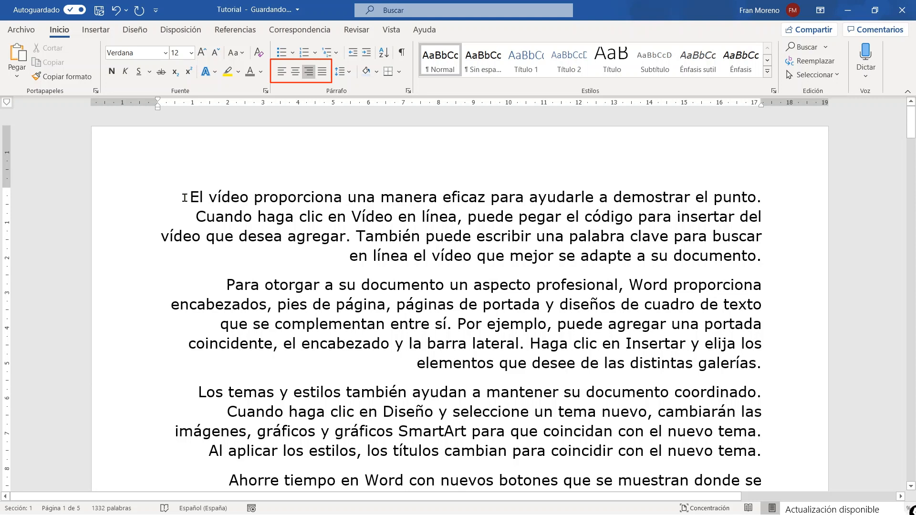
Return the text to left alignment, and justify all the paragraphs of the document.
{"action": "left_click", "coordinate": [185, 197]}
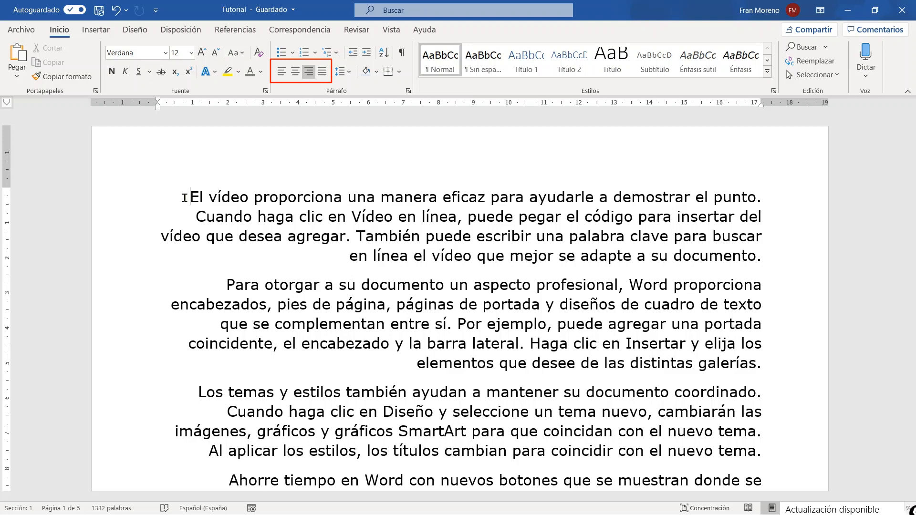
{"action": "key", "text": "ctrl+q"}
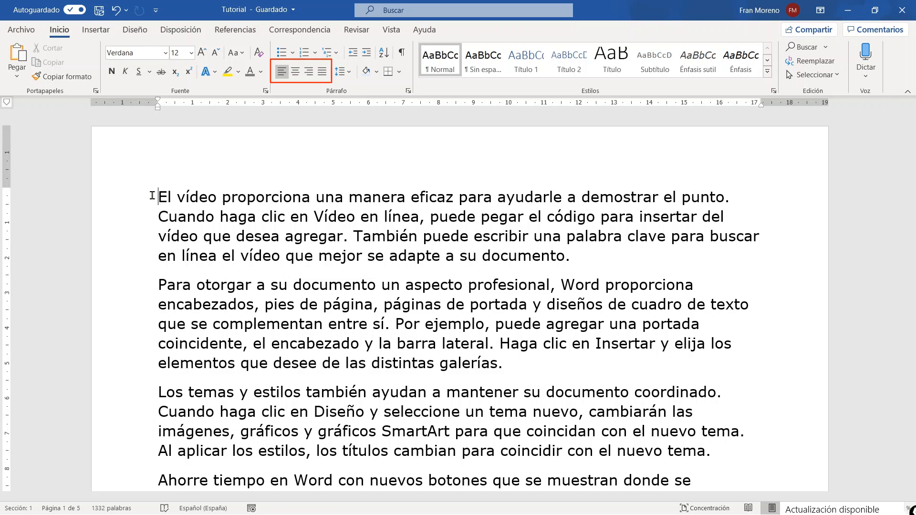
{"action": "triple_click", "coordinate": [112, 215]}
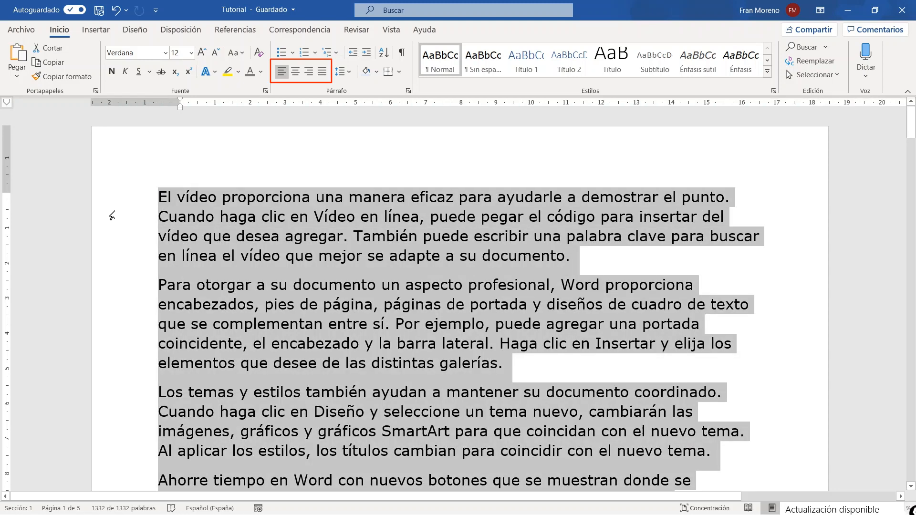
{"action": "left_click", "coordinate": [321, 72]}
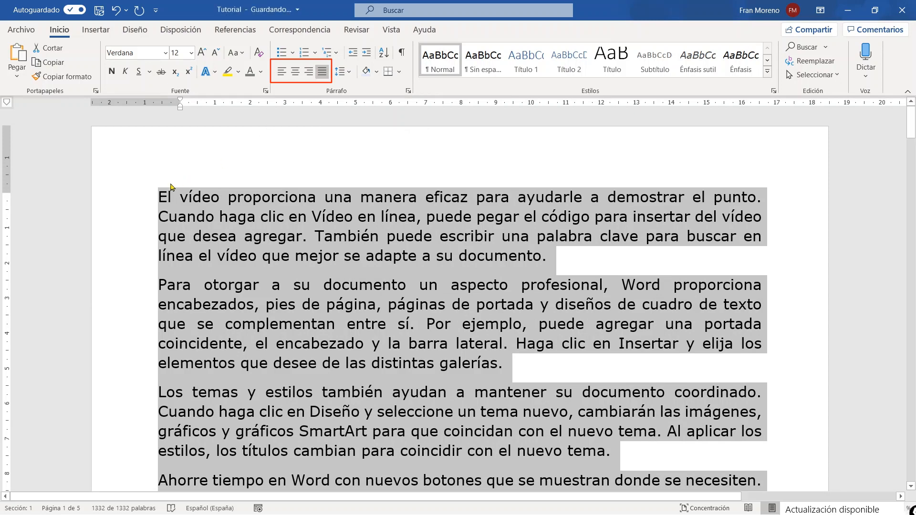
{"action": "left_click", "coordinate": [156, 193]}
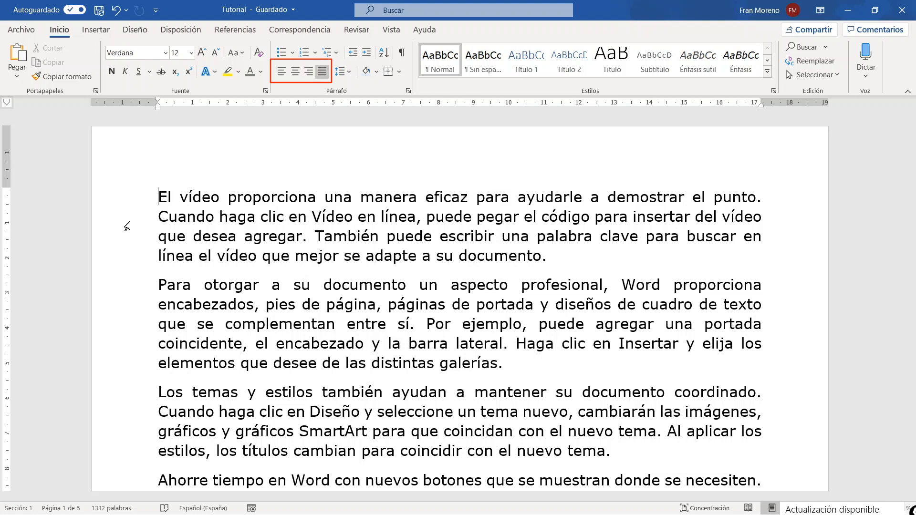
Examine how the justified paragraphs without headings or first-line indents look across the first two pages.
{"action": "scroll", "coordinate": [722, 175], "scroll_direction": "down", "scroll_amount": 4}
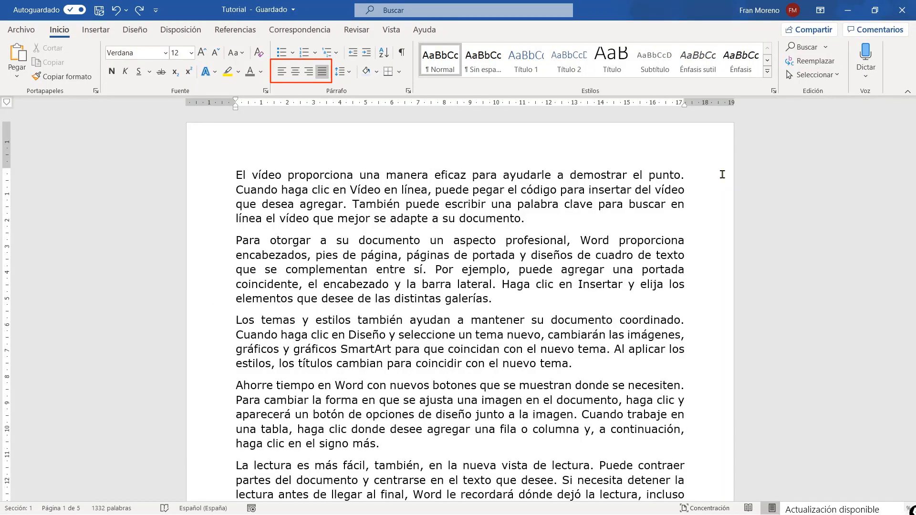
{"action": "scroll", "coordinate": [722, 174], "scroll_direction": "down", "scroll_amount": 2}
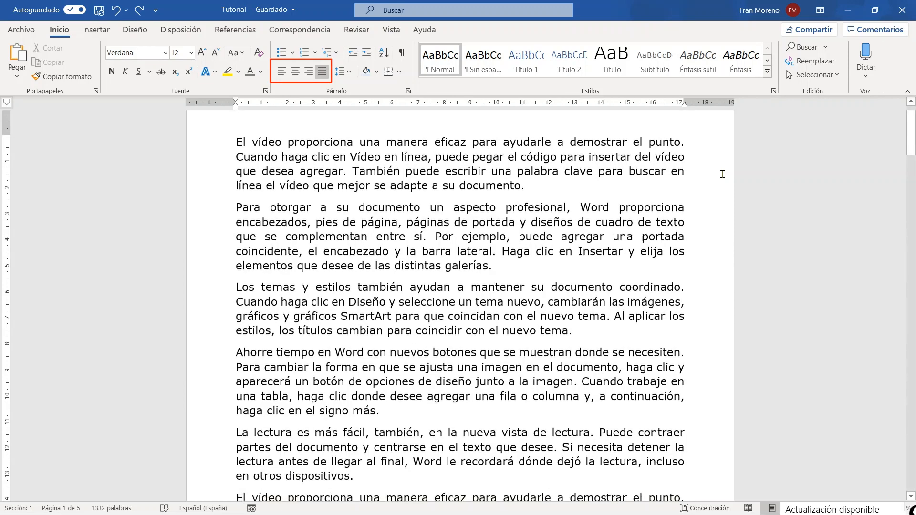
{"action": "scroll", "coordinate": [722, 175], "scroll_direction": "down", "scroll_amount": 1}
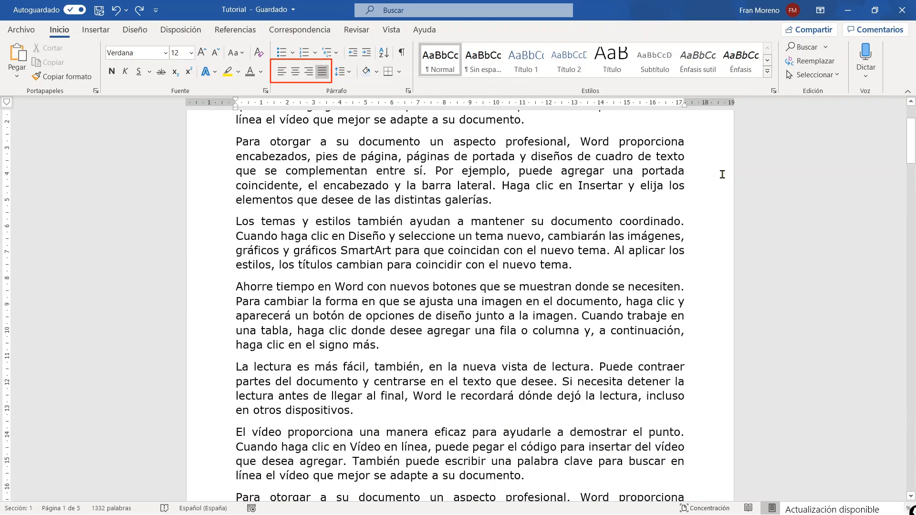
{"action": "scroll", "coordinate": [722, 175], "scroll_direction": "down", "scroll_amount": 1}
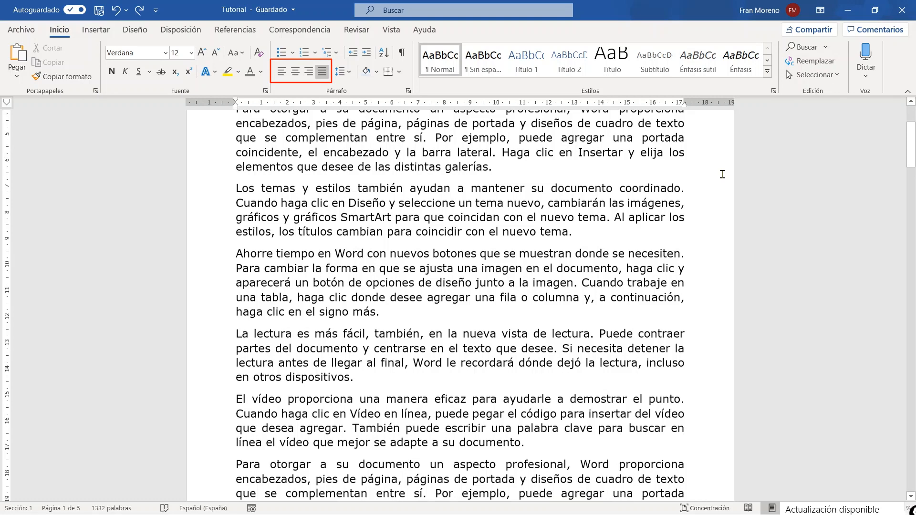
{"action": "scroll", "coordinate": [722, 175], "scroll_direction": "down", "scroll_amount": 1}
{"action": "scroll", "coordinate": [722, 174], "scroll_direction": "down", "scroll_amount": 1}
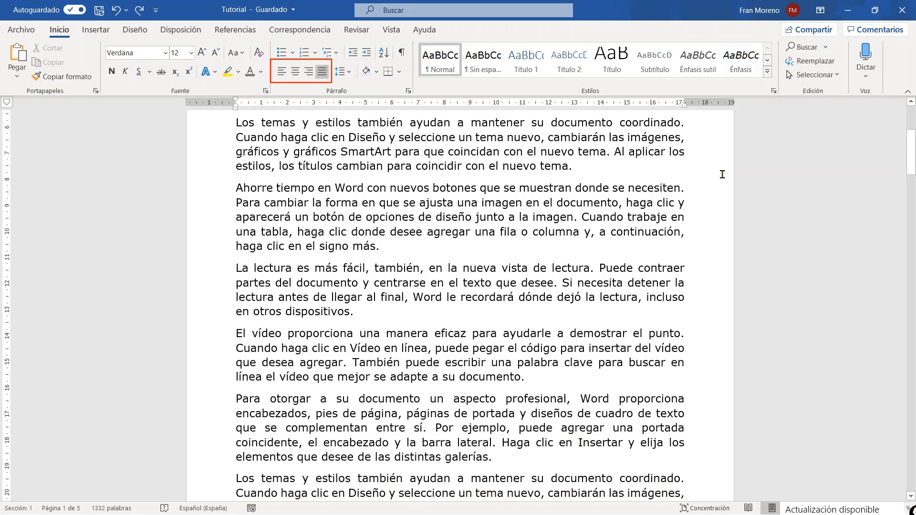
{"action": "scroll", "coordinate": [723, 174], "scroll_direction": "down", "scroll_amount": 1}
{"action": "scroll", "coordinate": [722, 174], "scroll_direction": "down", "scroll_amount": 1}
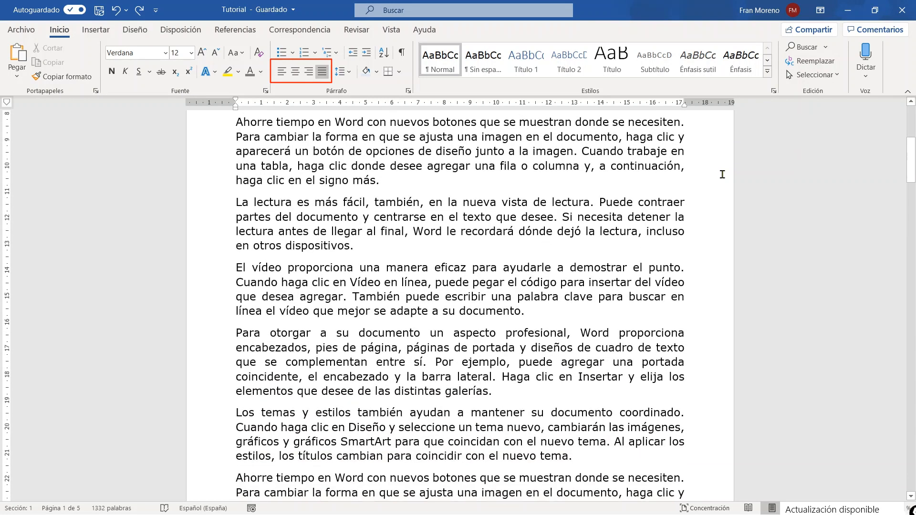
{"action": "scroll", "coordinate": [722, 175], "scroll_direction": "down", "scroll_amount": 1}
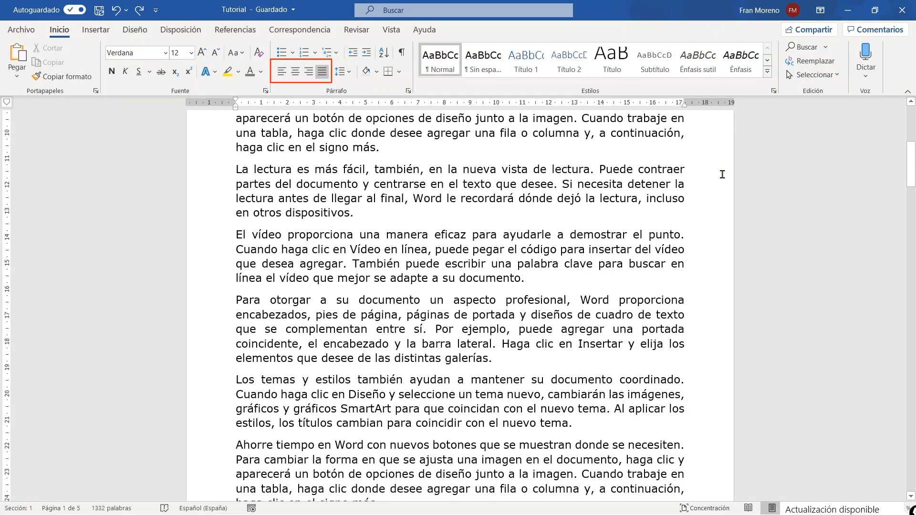
{"action": "scroll", "coordinate": [722, 175], "scroll_direction": "down", "scroll_amount": 2}
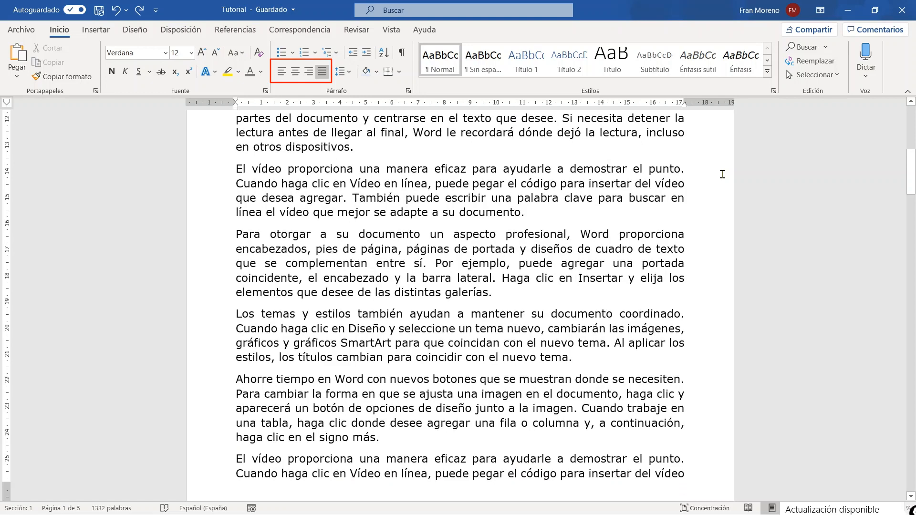
{"action": "scroll", "coordinate": [722, 175], "scroll_direction": "down", "scroll_amount": 1}
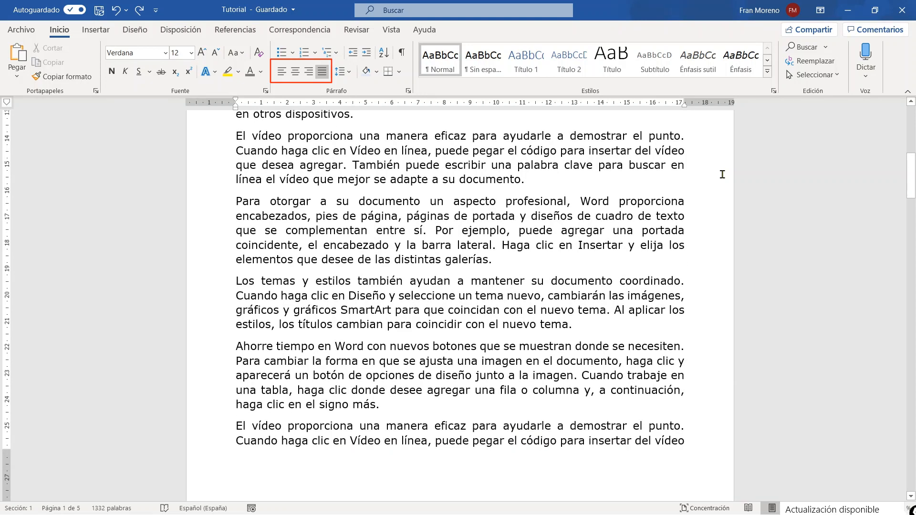
{"action": "scroll", "coordinate": [722, 174], "scroll_direction": "down", "scroll_amount": 1}
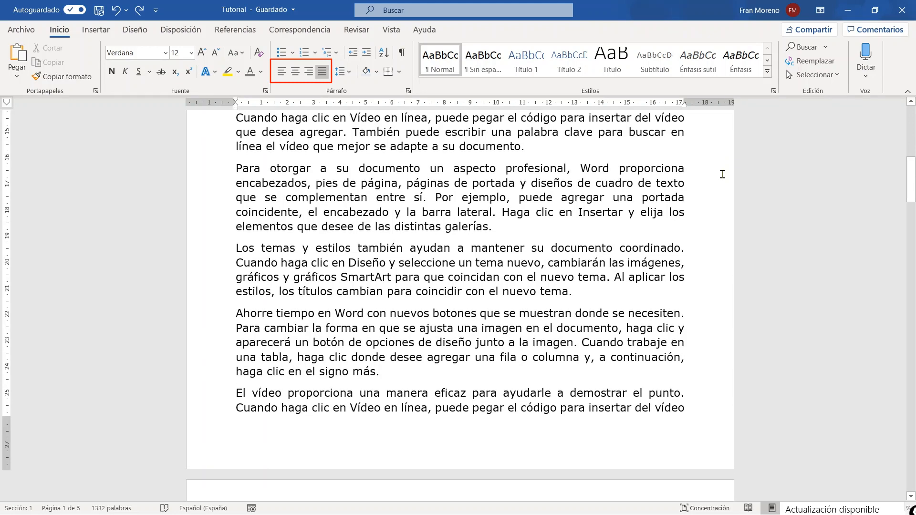
{"action": "scroll", "coordinate": [722, 175], "scroll_direction": "down", "scroll_amount": 2}
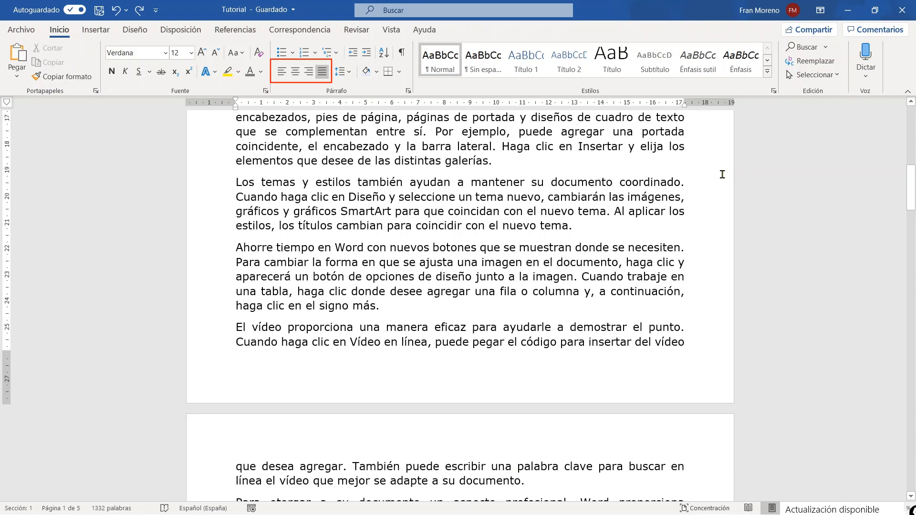
{"action": "scroll", "coordinate": [722, 175], "scroll_direction": "down", "scroll_amount": 1}
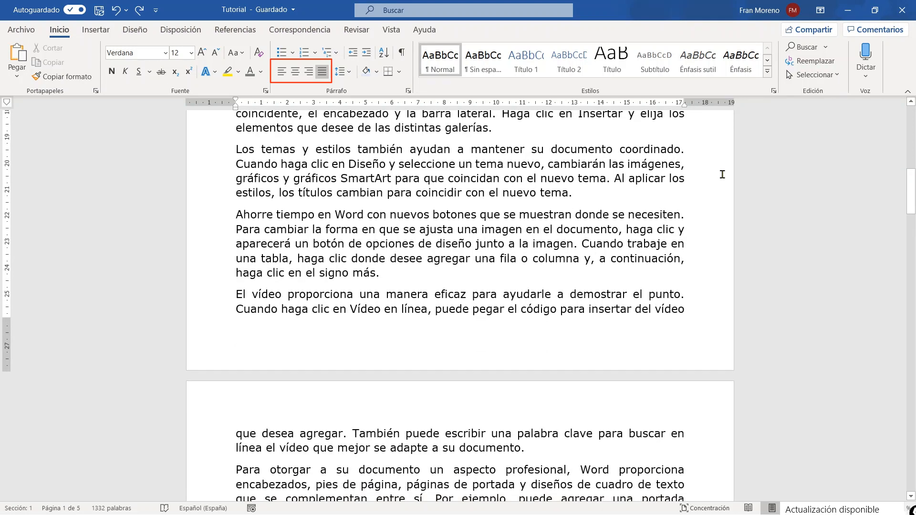
{"action": "scroll", "coordinate": [723, 175], "scroll_direction": "down", "scroll_amount": 1}
{"action": "scroll", "coordinate": [722, 174], "scroll_direction": "down", "scroll_amount": 1}
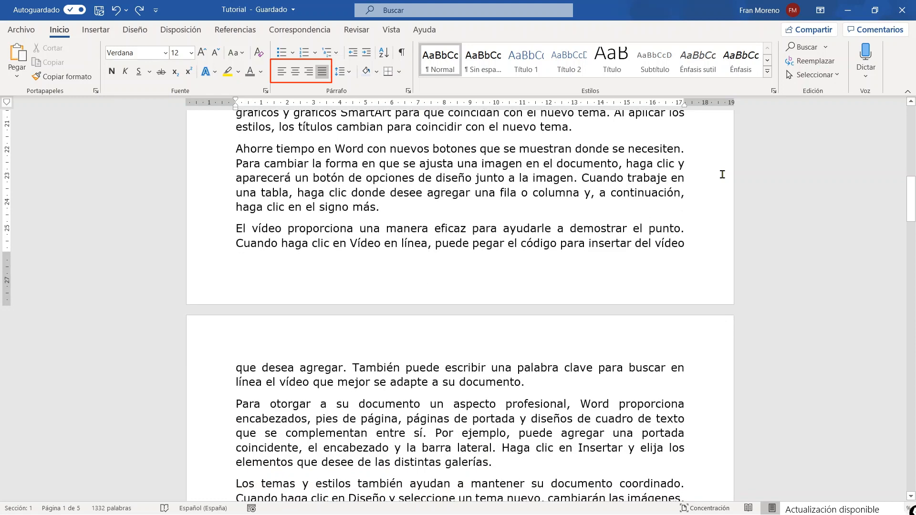
{"action": "scroll", "coordinate": [722, 174], "scroll_direction": "down", "scroll_amount": 2}
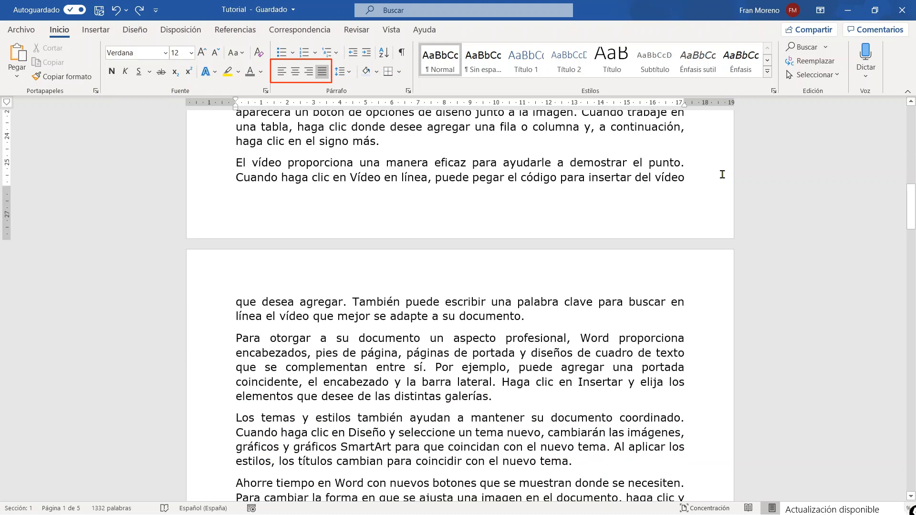
Redo the undone edits that add bold headings such as ANTECEDENTES DE HECHO and FUNDAMENTOS DE DERECHO and first-line indents to the paragraphs.
{"action": "key", "text": "ctrl+y"}
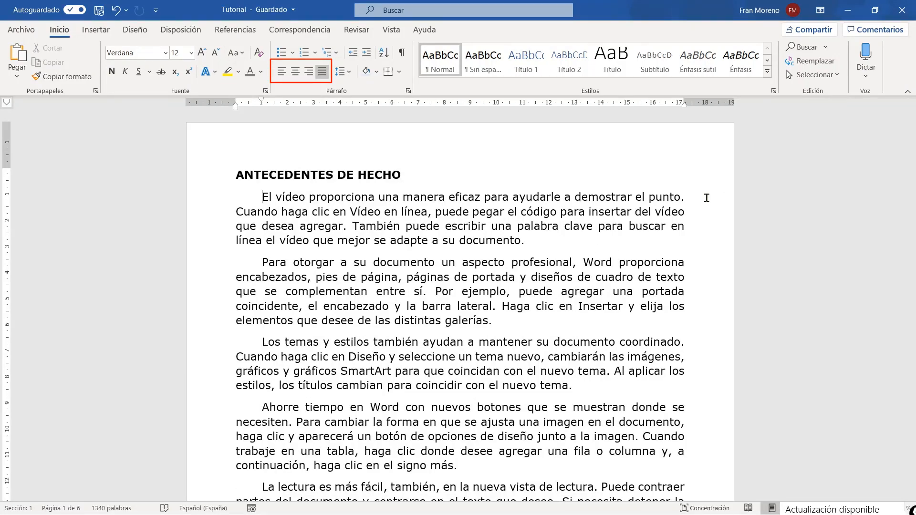
{"action": "scroll", "coordinate": [707, 198], "scroll_direction": "down", "scroll_amount": 3}
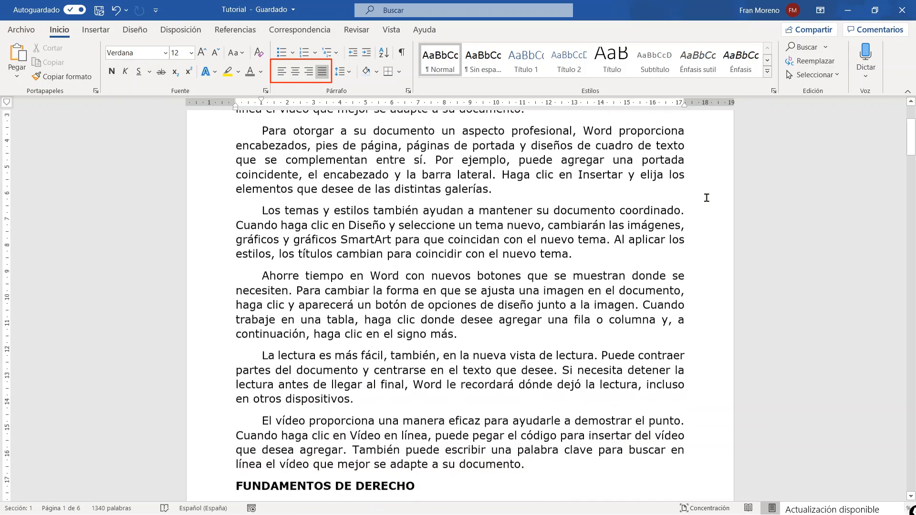
Examine the justified text with its bold headings and first-line indents from the first page through the CONCLUSIONES section.
{"action": "scroll", "coordinate": [706, 198], "scroll_direction": "down", "scroll_amount": 3}
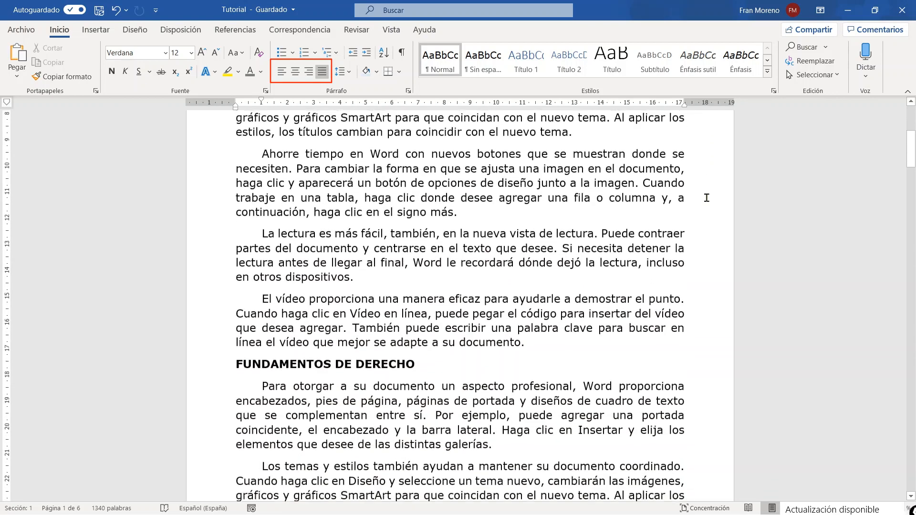
{"action": "scroll", "coordinate": [706, 197], "scroll_direction": "down", "scroll_amount": 3}
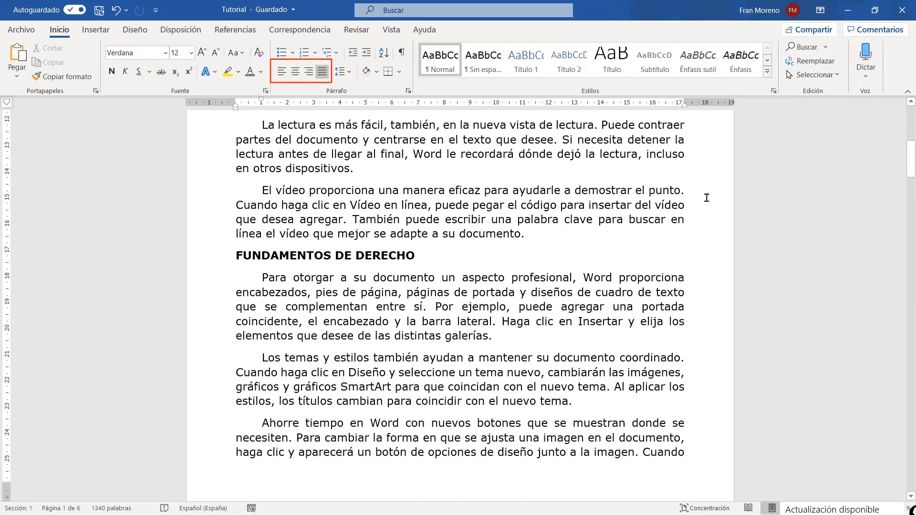
{"action": "scroll", "coordinate": [707, 198], "scroll_direction": "down", "scroll_amount": 3}
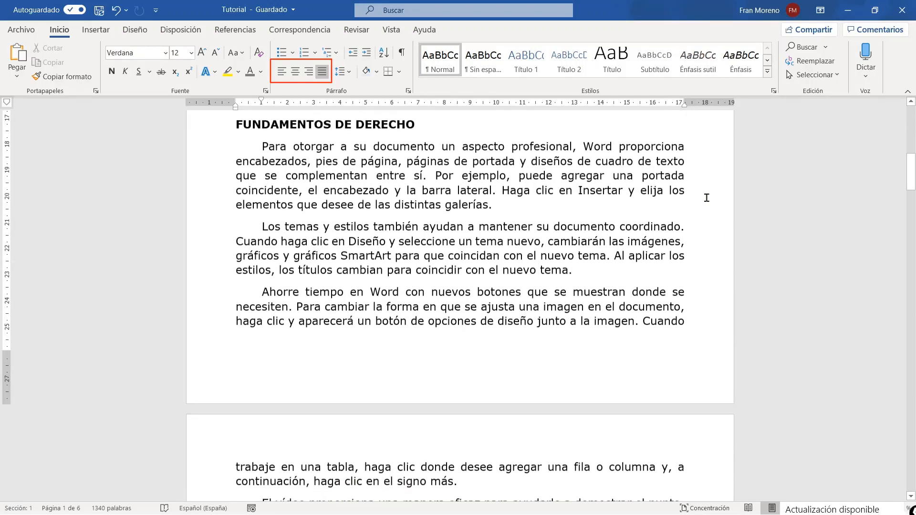
{"action": "scroll", "coordinate": [706, 198], "scroll_direction": "down", "scroll_amount": 2}
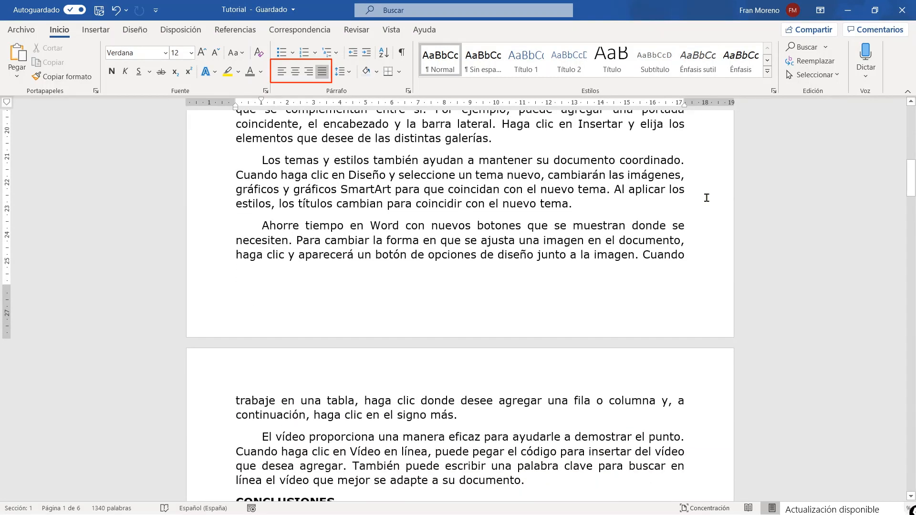
{"action": "scroll", "coordinate": [706, 198], "scroll_direction": "down", "scroll_amount": 5}
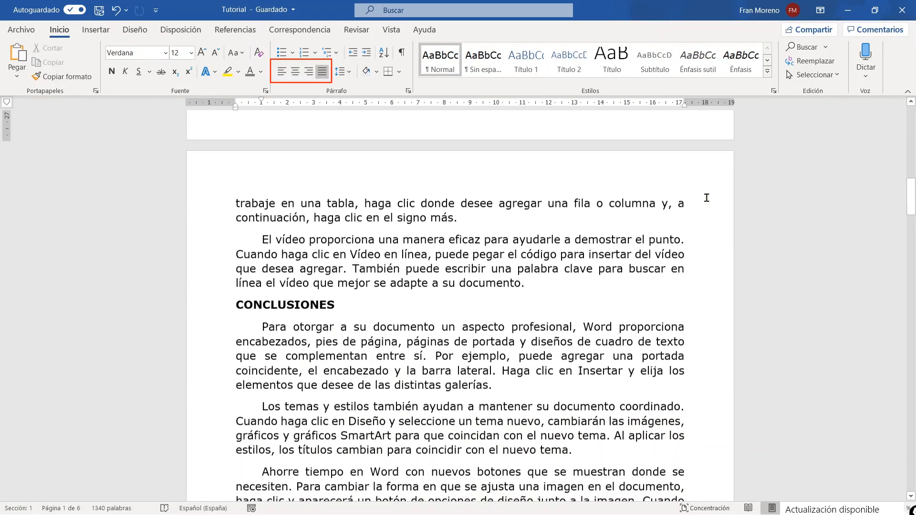
{"action": "scroll", "coordinate": [706, 197], "scroll_direction": "down", "scroll_amount": 5}
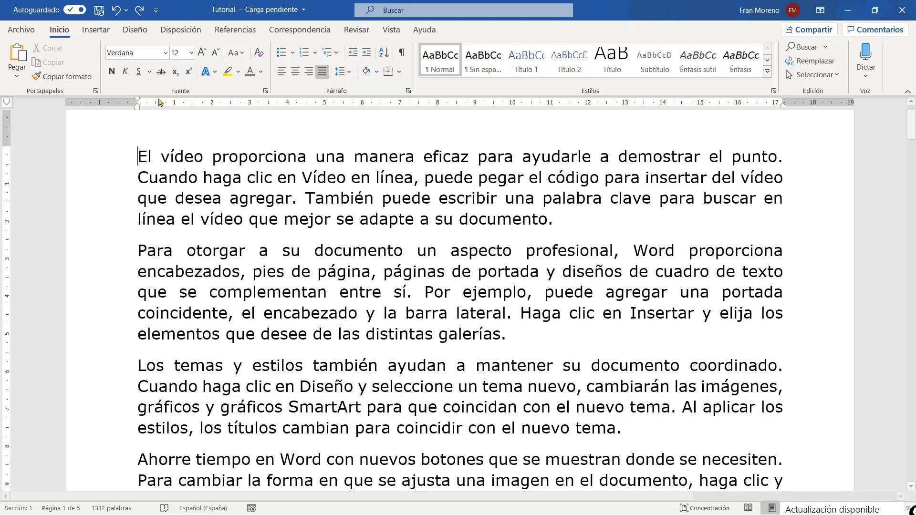
{"action": "left_click", "coordinate": [174, 36]}
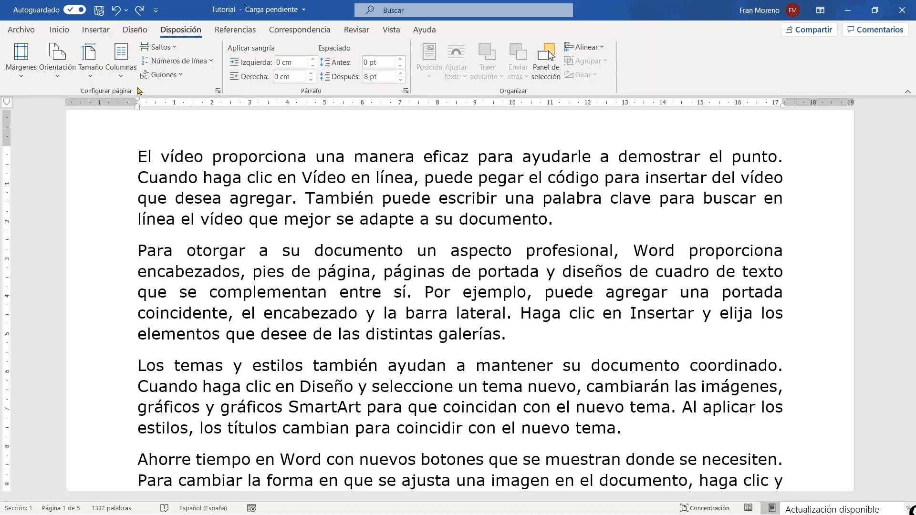
{"action": "left_click", "coordinate": [121, 76]}
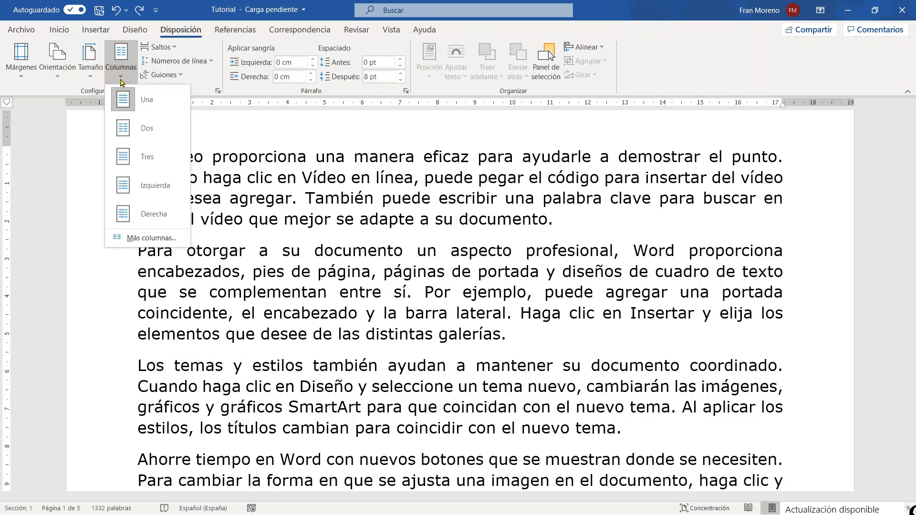
{"action": "left_click", "coordinate": [245, 123]}
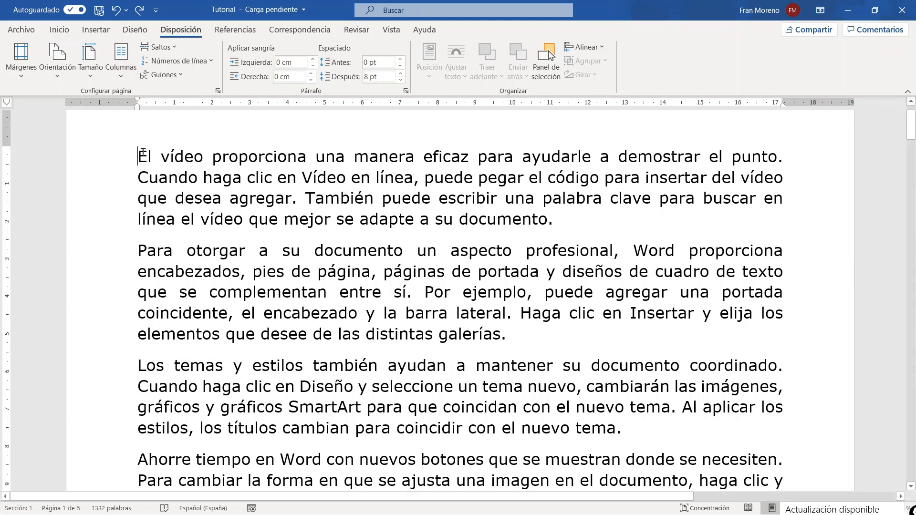
Select the opening paragraphs of the unindented document and arrange them in two columns.
{"action": "left_click_drag", "start_coordinate": [117, 158], "coordinate": [775, 367]}
{"action": "scroll", "coordinate": [375, 257], "scroll_direction": "up", "scroll_amount": 12}
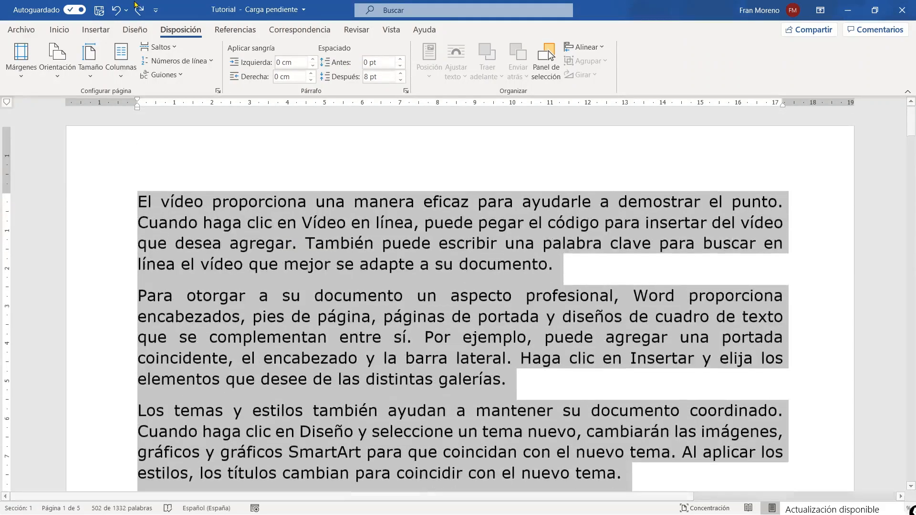
{"action": "scroll", "coordinate": [136, 93], "scroll_direction": "up", "scroll_amount": 3}
{"action": "scroll", "coordinate": [134, 95], "scroll_direction": "up", "scroll_amount": 2}
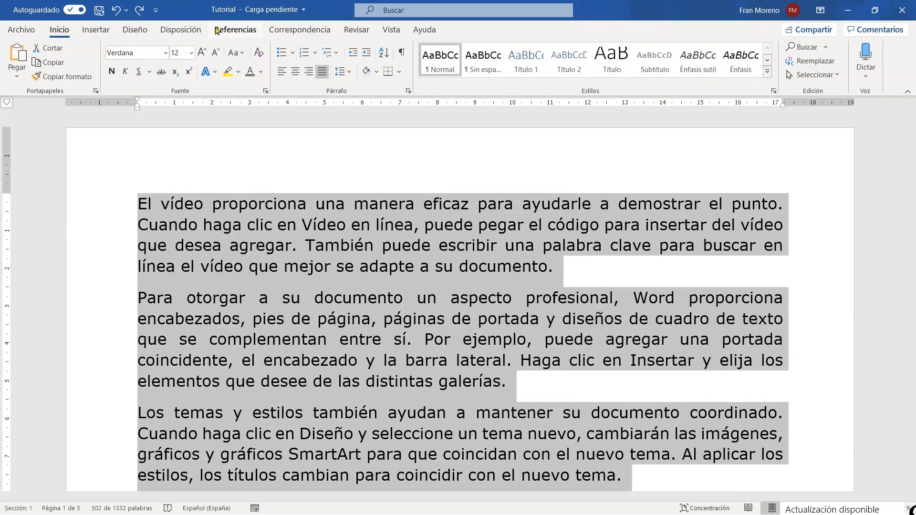
{"action": "left_click", "coordinate": [190, 31]}
{"action": "left_click", "coordinate": [120, 55]}
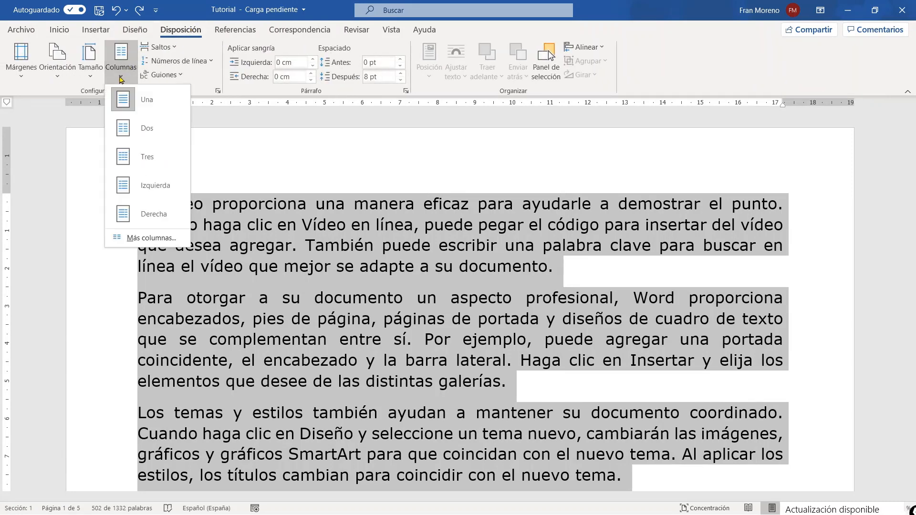
{"action": "left_click", "coordinate": [132, 129]}
{"action": "left_click", "coordinate": [445, 304]}
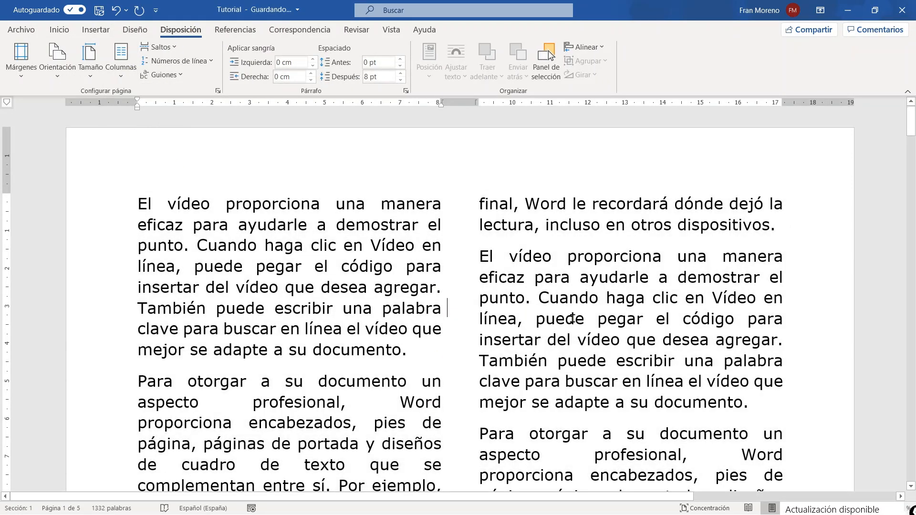
Examine the justified two-column text, highlighting the wide gaps before and after "profesional," in each column.
{"action": "scroll", "coordinate": [572, 318], "scroll_direction": "down", "scroll_amount": 1}
{"action": "scroll", "coordinate": [405, 293], "scroll_direction": "up", "scroll_amount": 1}
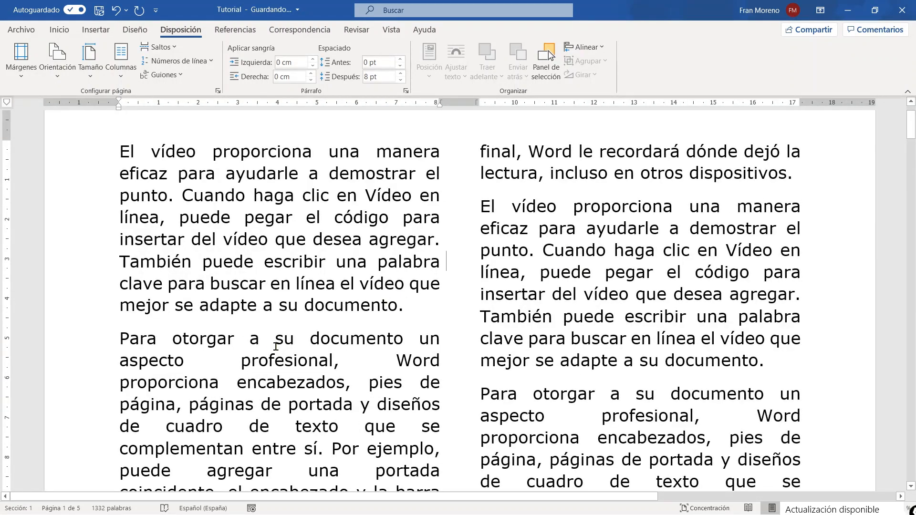
{"action": "scroll", "coordinate": [329, 338], "scroll_direction": "up", "scroll_amount": 1}
{"action": "scroll", "coordinate": [329, 338], "scroll_direction": "up", "scroll_amount": 1}
{"action": "scroll", "coordinate": [325, 348], "scroll_direction": "down", "scroll_amount": 1}
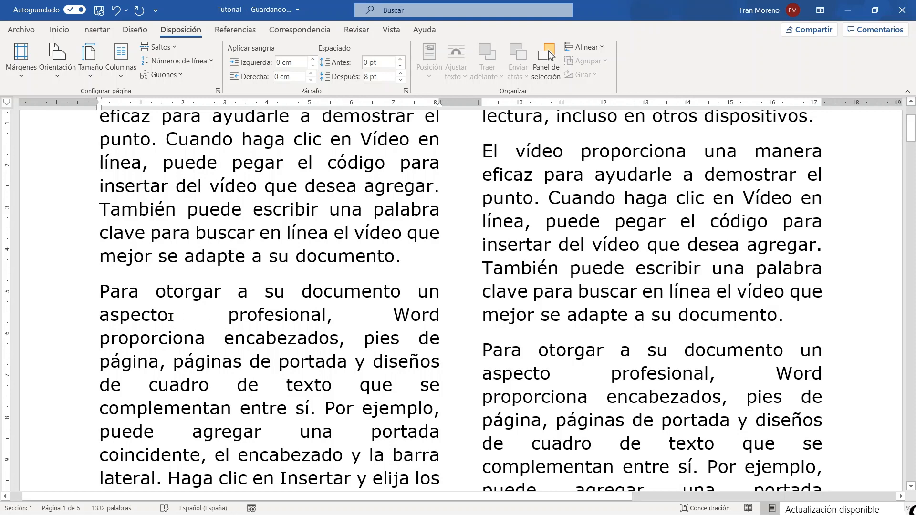
{"action": "left_click_drag", "start_coordinate": [171, 317], "coordinate": [224, 320]}
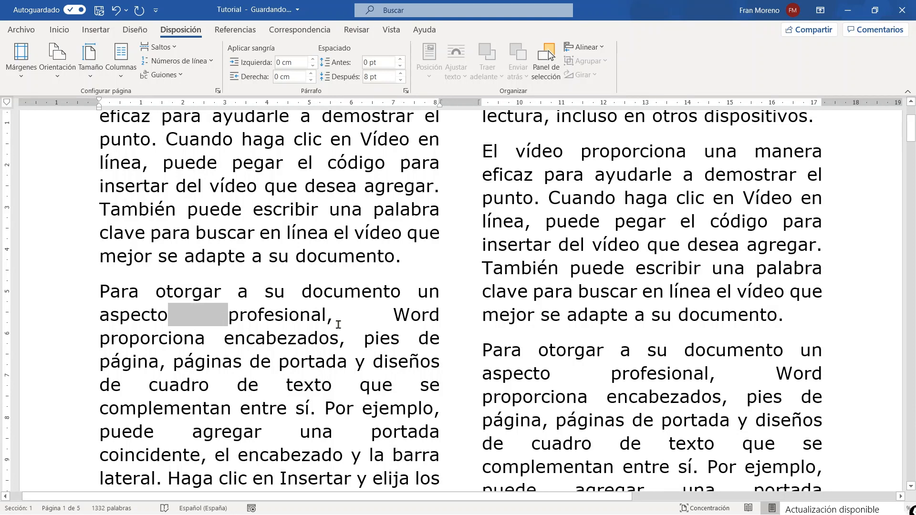
{"action": "left_click_drag", "start_coordinate": [334, 317], "coordinate": [376, 316]}
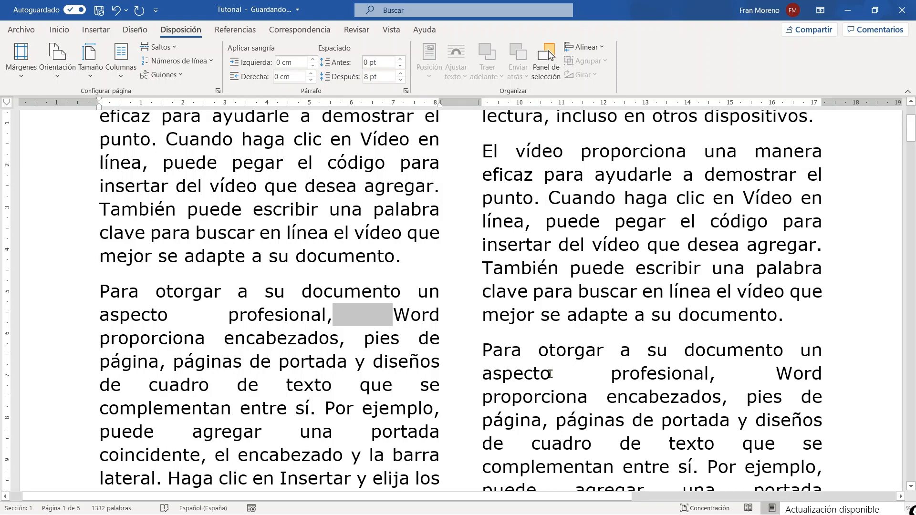
{"action": "left_click_drag", "start_coordinate": [550, 373], "coordinate": [595, 373]}
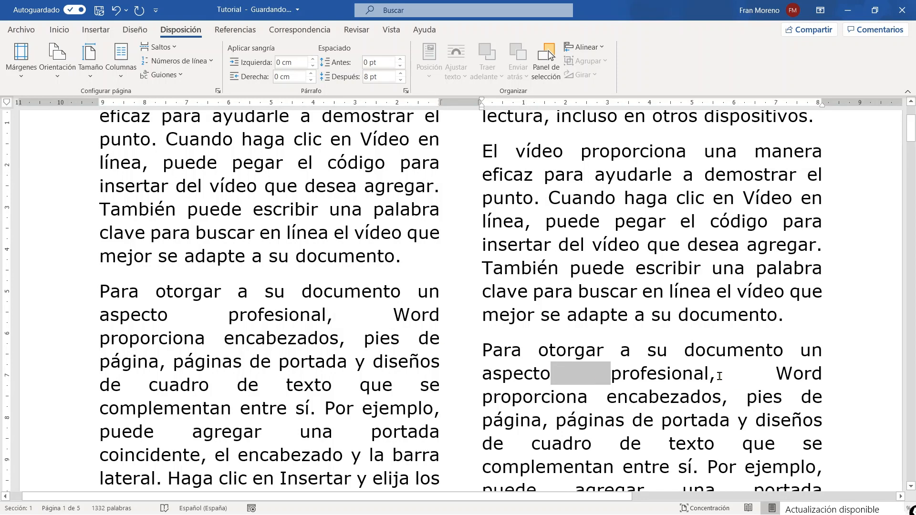
{"action": "left_click_drag", "start_coordinate": [717, 374], "coordinate": [770, 378]}
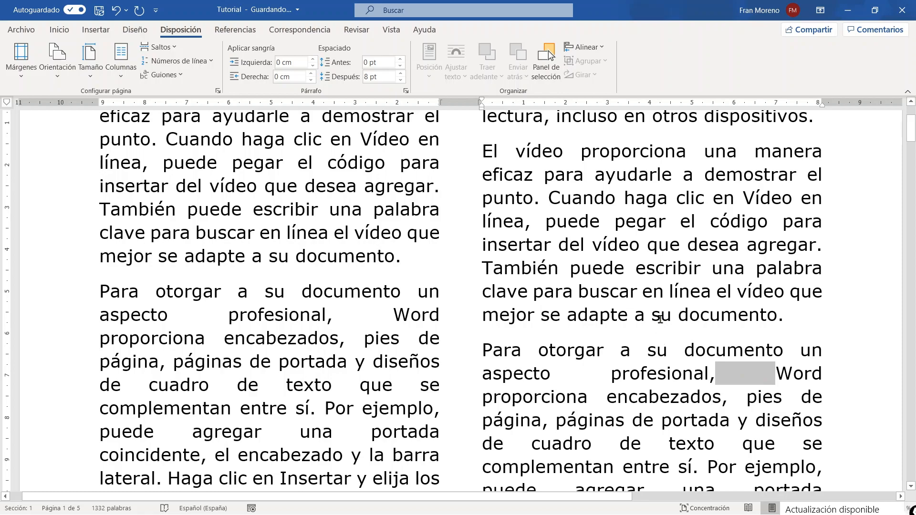
Compare the word spacing across both columns, and highlight the gap after "aspecto" in the first column's second paragraph.
{"action": "scroll", "coordinate": [661, 319], "scroll_direction": "down", "scroll_amount": 2}
{"action": "scroll", "coordinate": [664, 318], "scroll_direction": "down", "scroll_amount": 3}
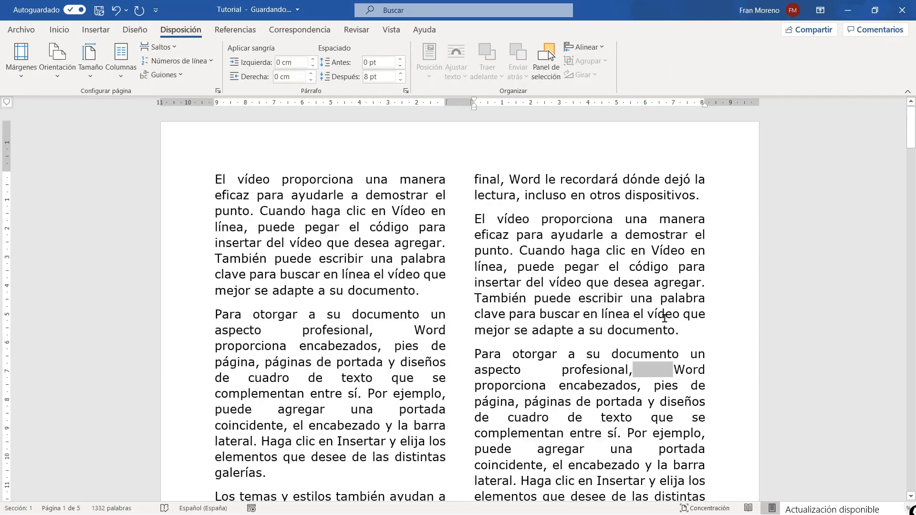
{"action": "scroll", "coordinate": [665, 321], "scroll_direction": "down", "scroll_amount": 1}
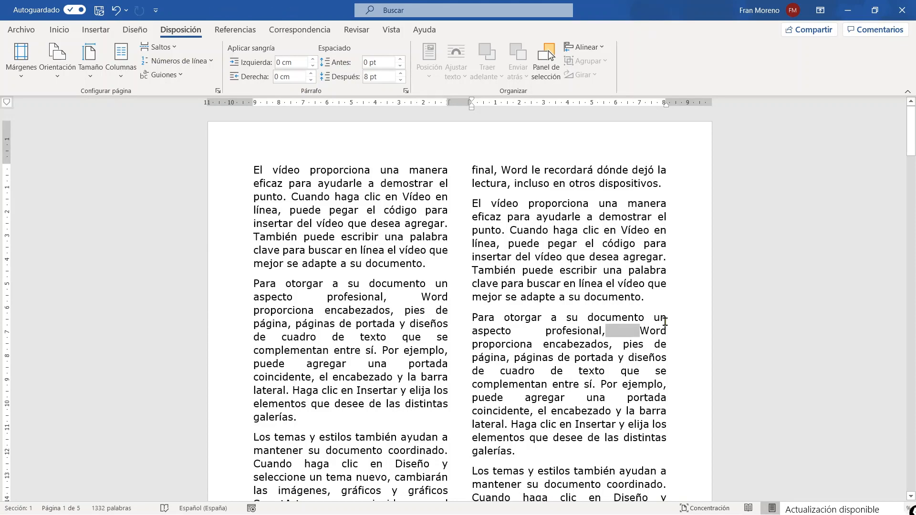
{"action": "scroll", "coordinate": [509, 304], "scroll_direction": "up", "scroll_amount": 4}
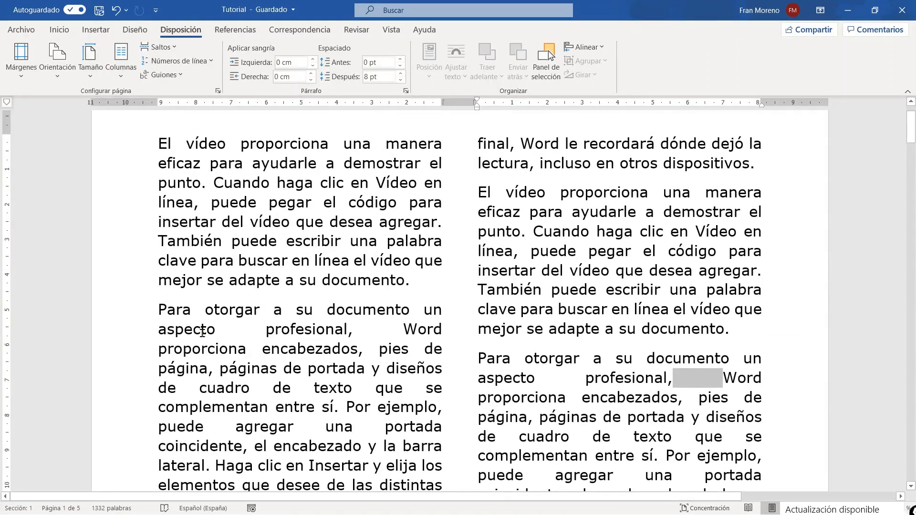
{"action": "left_click_drag", "start_coordinate": [215, 330], "coordinate": [263, 326]}
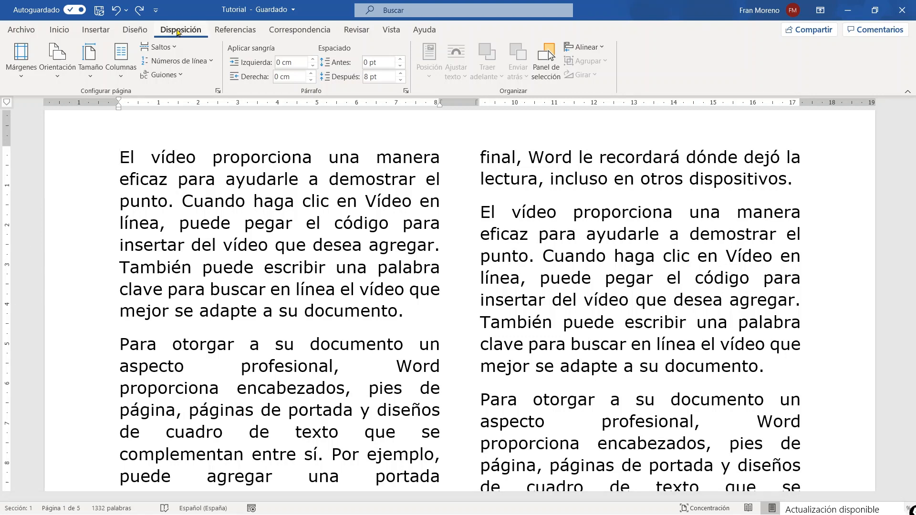
Turn on automatic hyphenation (Automáticos) for the two-column document.
{"action": "left_click", "coordinate": [186, 77]}
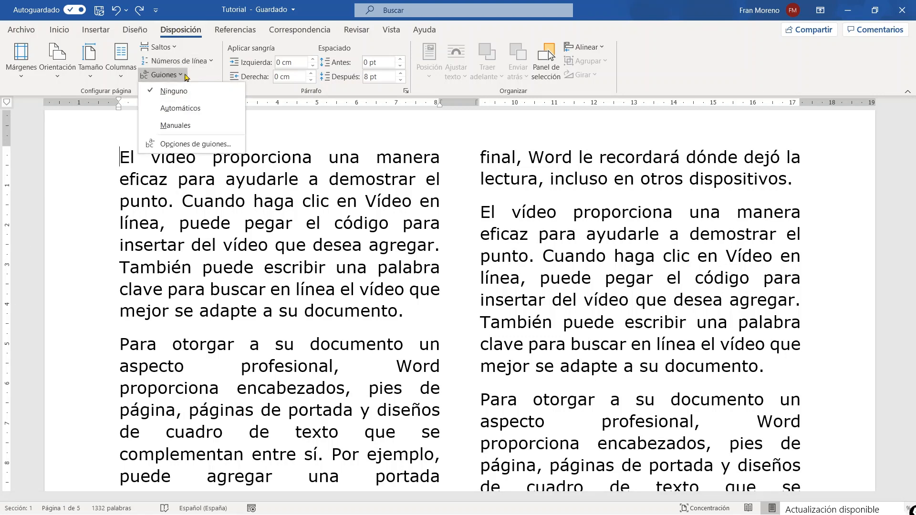
{"action": "left_click", "coordinate": [225, 110]}
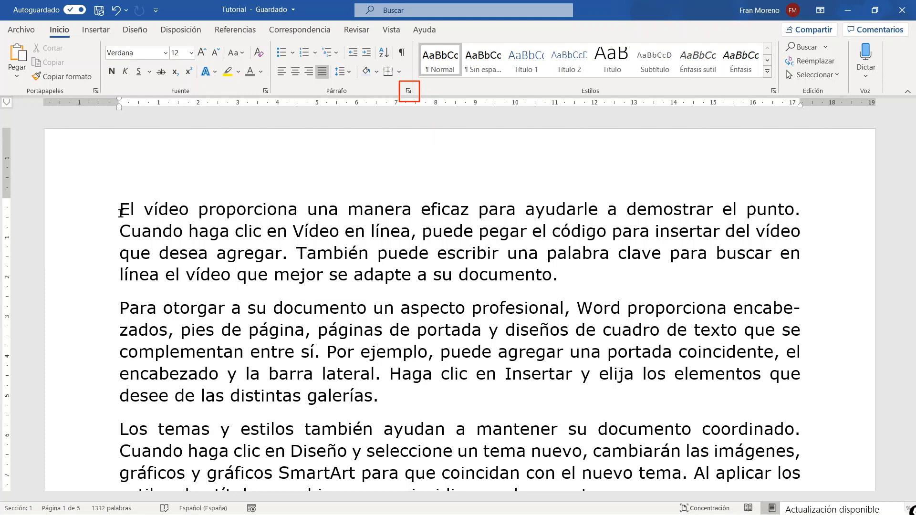
Set the first paragraph's alignment to Izquierda in the paragraph settings, review the other alignment choices, and apply the settings.
{"action": "left_click", "coordinate": [408, 91]}
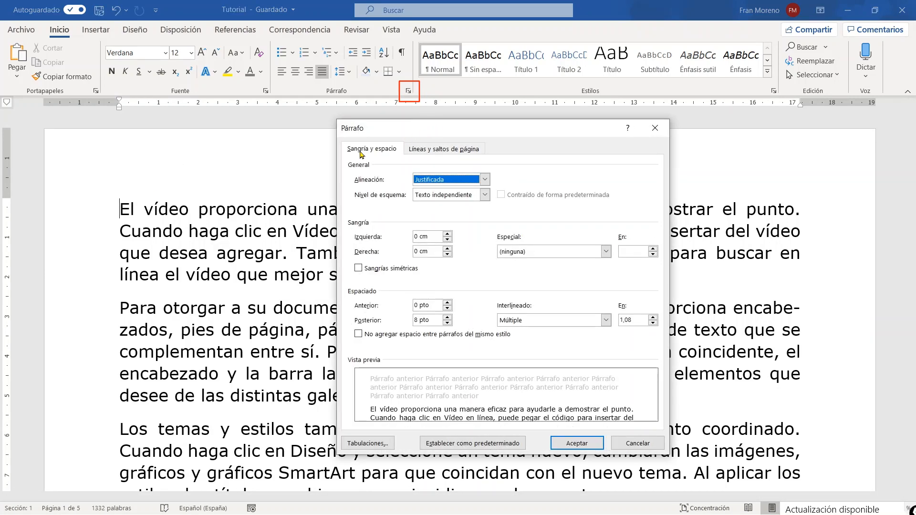
{"action": "left_click", "coordinate": [485, 180]}
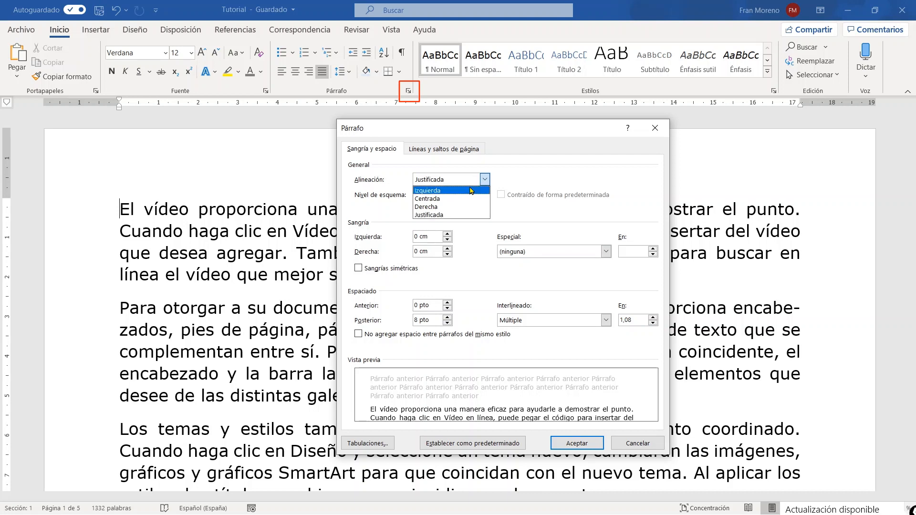
{"action": "left_click", "coordinate": [471, 190]}
{"action": "left_click", "coordinate": [485, 180]}
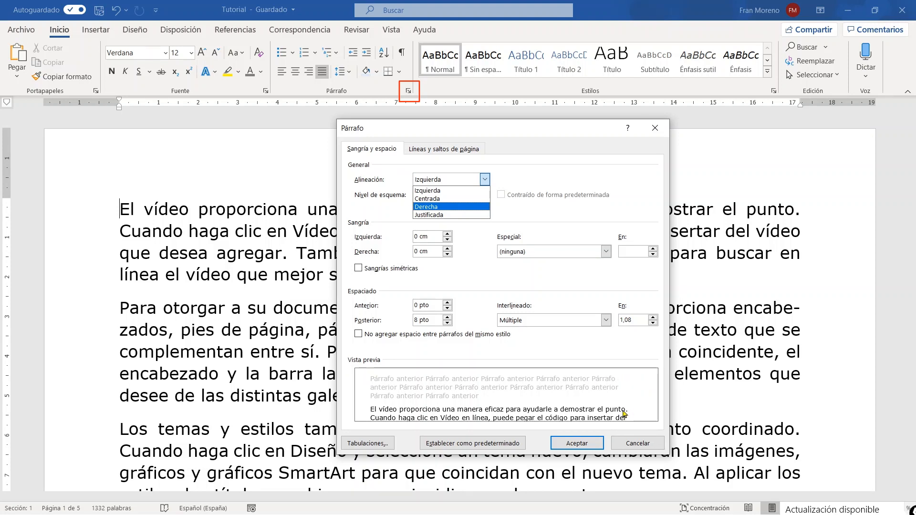
{"action": "left_click", "coordinate": [577, 443]}
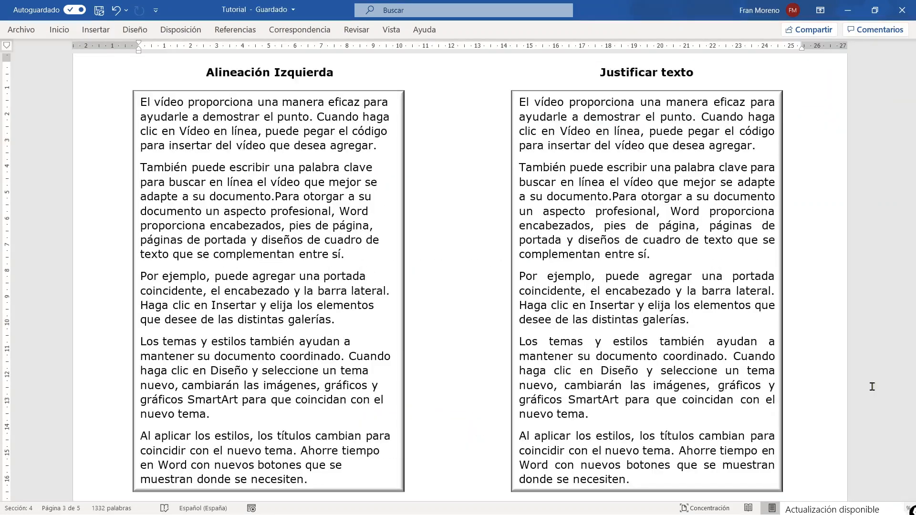